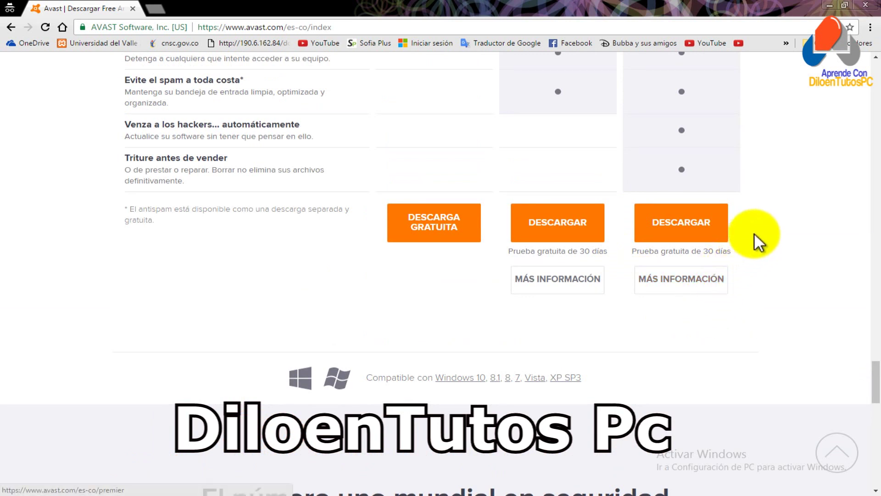
- Download the free Avast antivirus installer from the Avast home page and keep the file despite the browser's warning
scroll(763, 228, "up", 20)
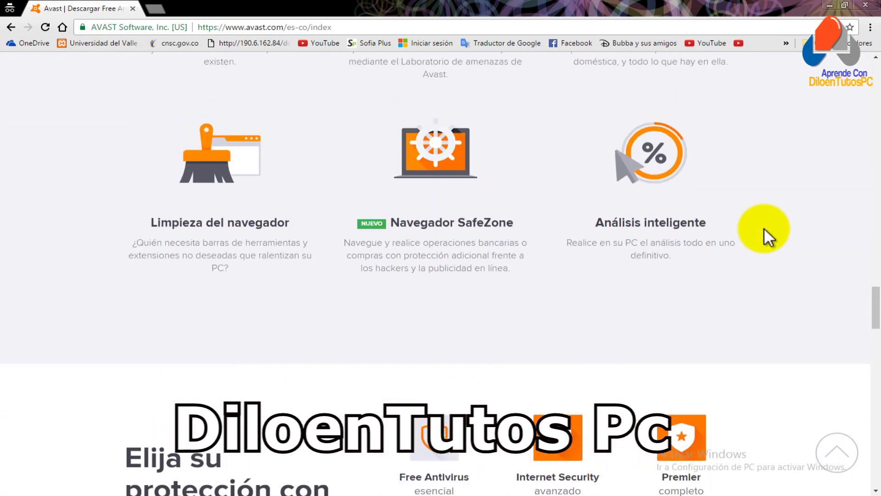
scroll(764, 227, "up", 20)
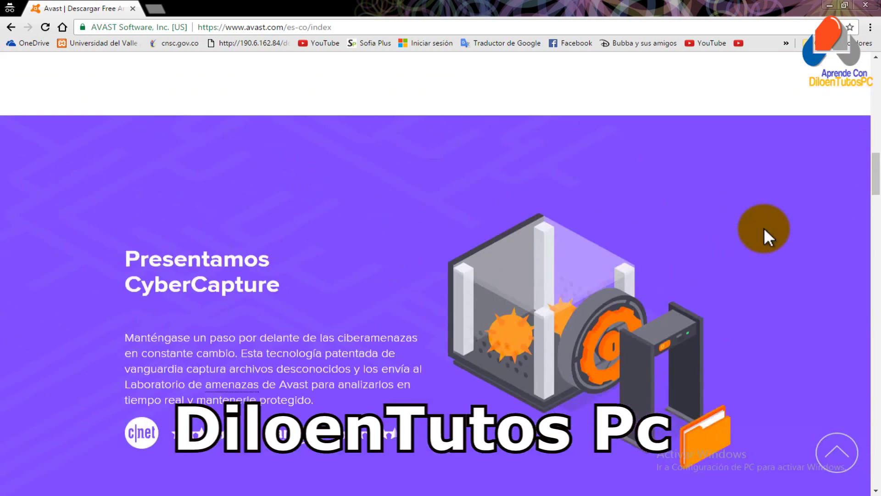
scroll(764, 227, "up", 10)
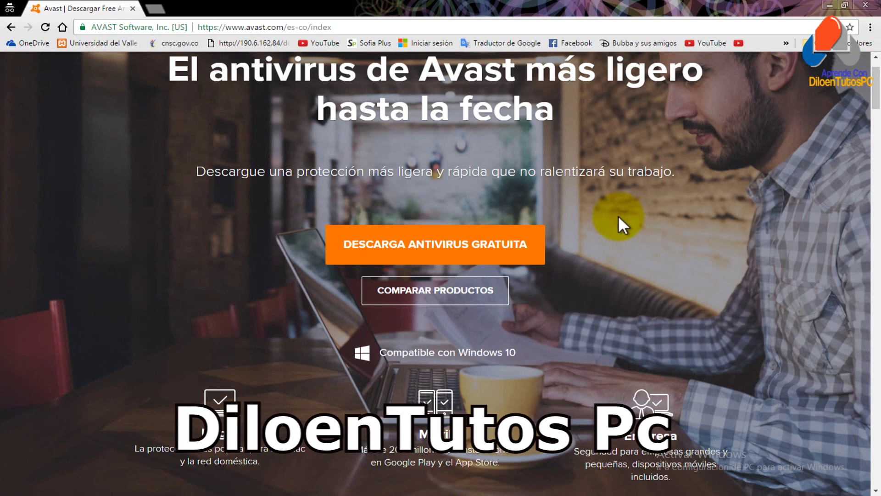
left_click(410, 247)
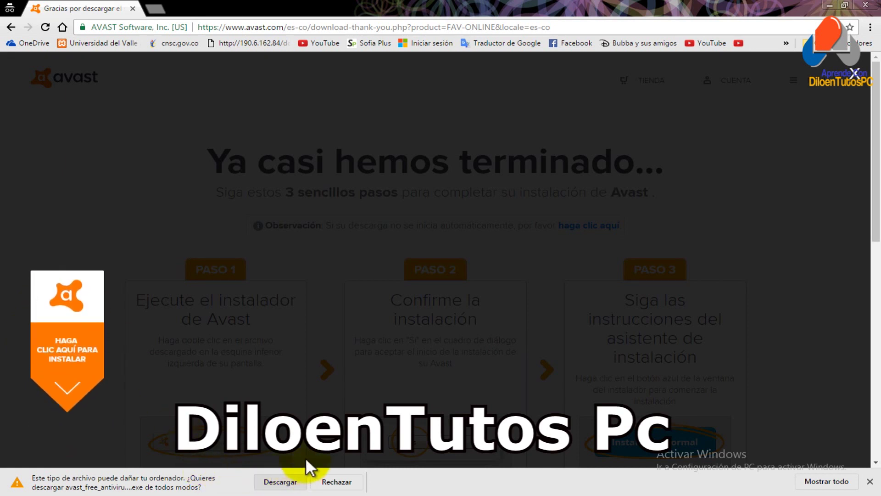
left_click(290, 481)
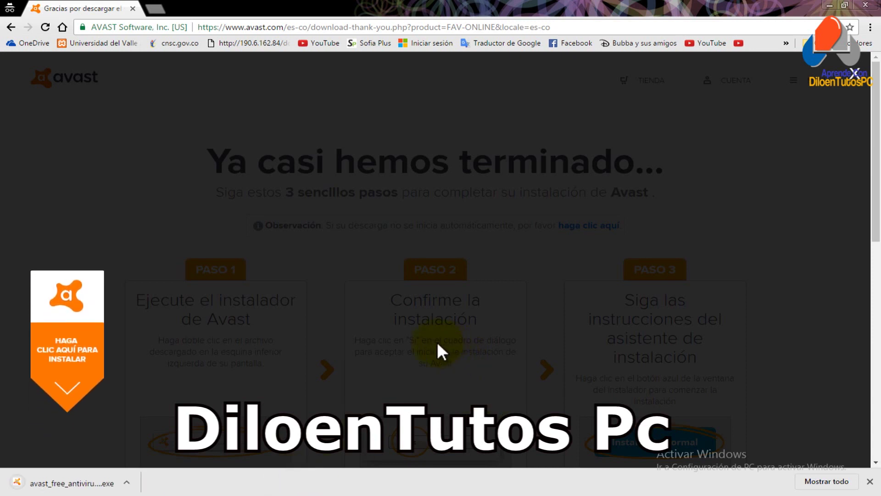
- Show the downloaded Avast installer in its Descargas folder
left_click(127, 483)
left_click(126, 482)
left_click(127, 483)
left_click(179, 445)
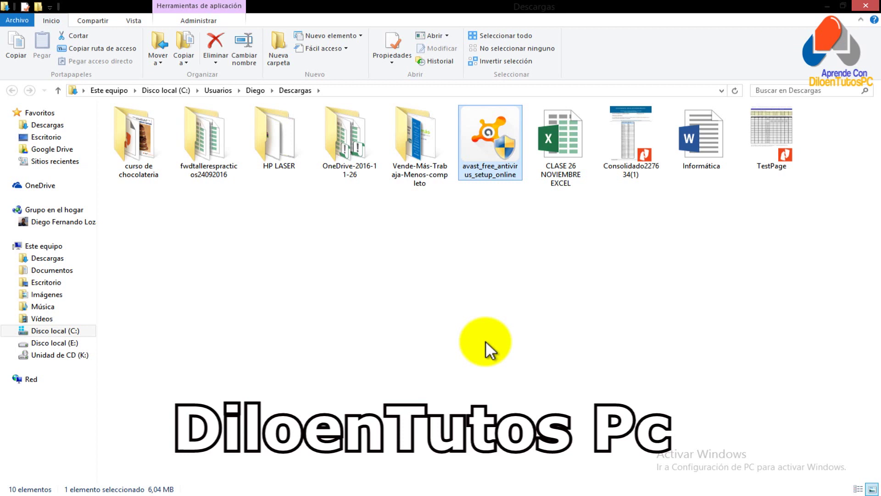
- Run avast_free_antivirus_setup_online and start a customized installation with the Protección recomendada components in the default Avast folder
double_click(490, 139)
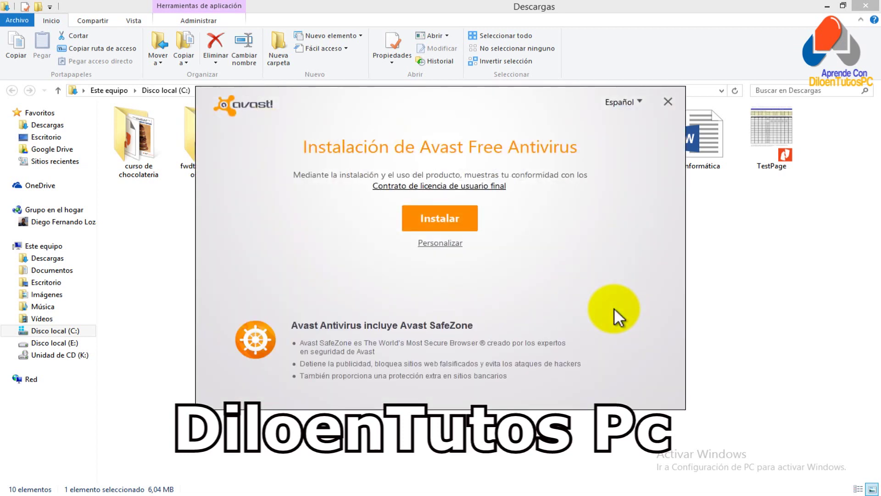
left_click(443, 244)
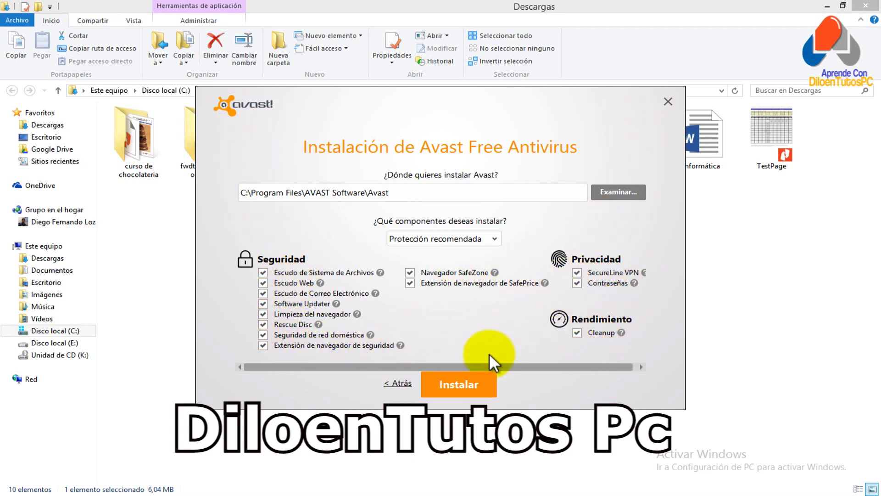
left_click(456, 386)
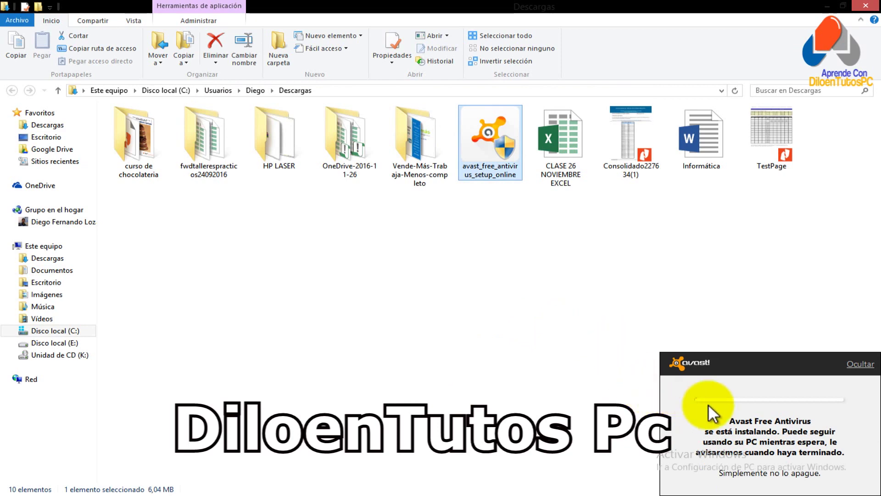
- Minimize the open windows and launch Avast Free Antivirus from its desktop shortcut as administrator
left_click(827, 5)
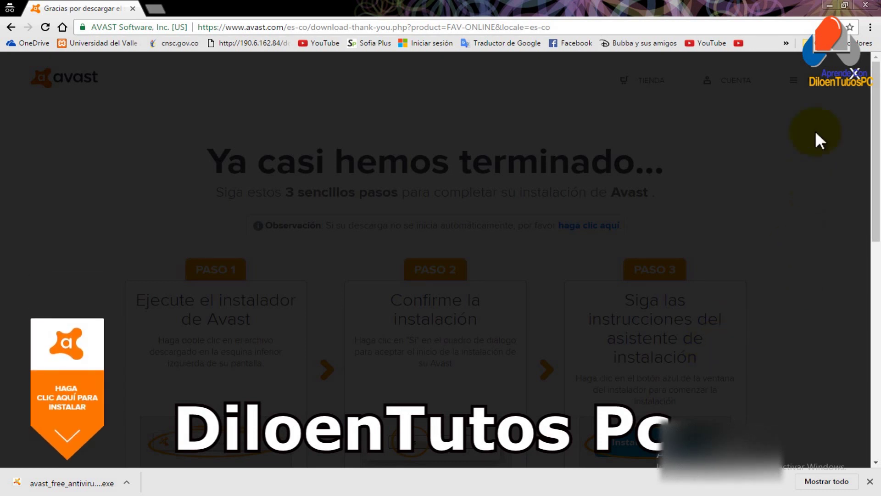
left_click(829, 5)
left_click(231, 36)
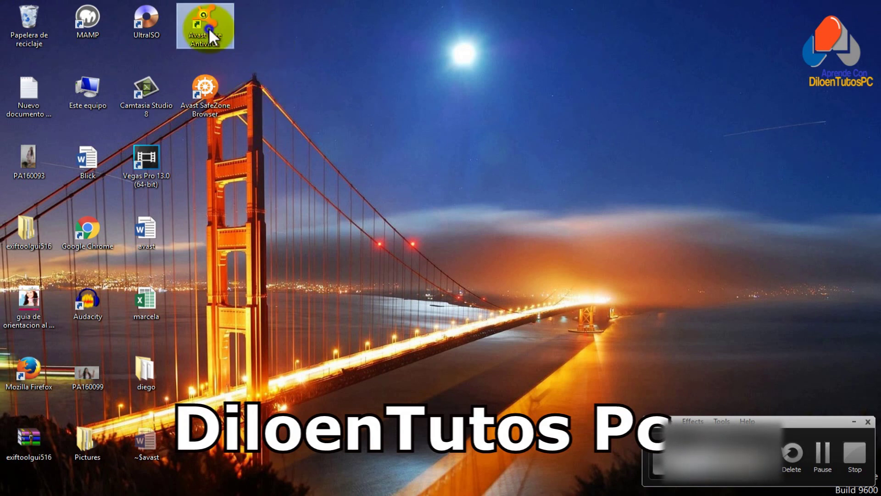
right_click(209, 29)
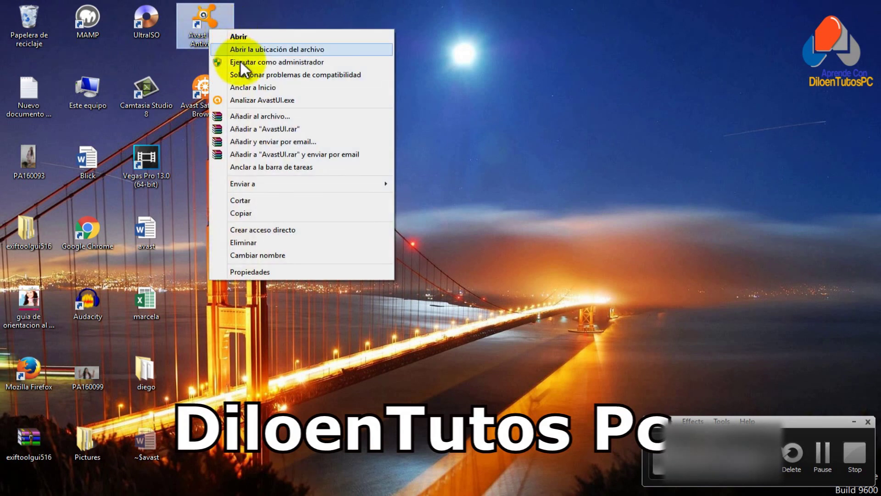
left_click(277, 62)
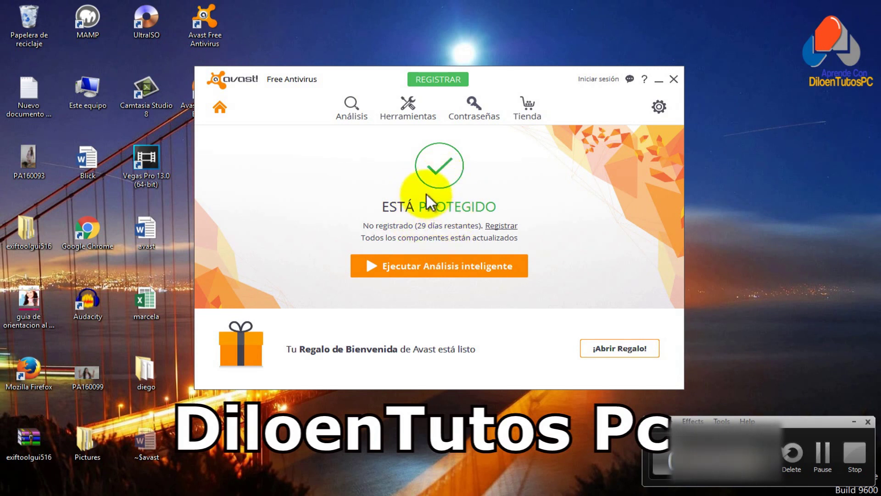
- Register the free one-year licence with standard protection and decline the 20-day premium trial
left_click(501, 225)
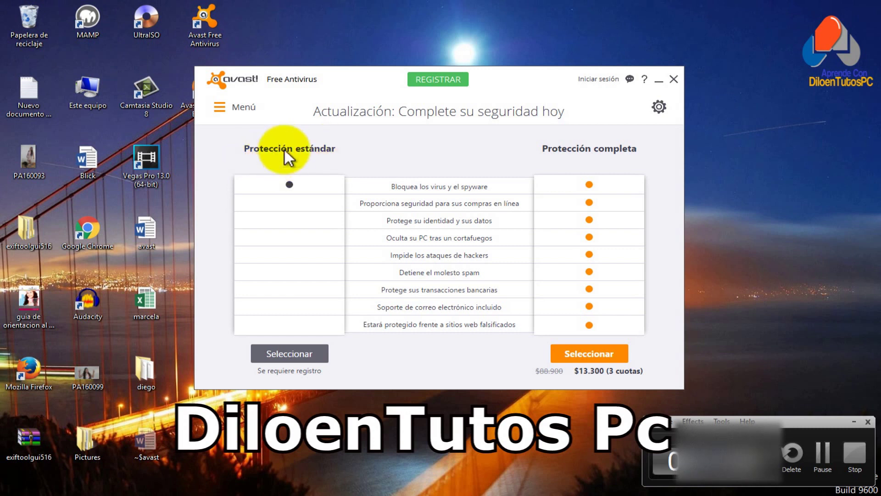
left_click(301, 358)
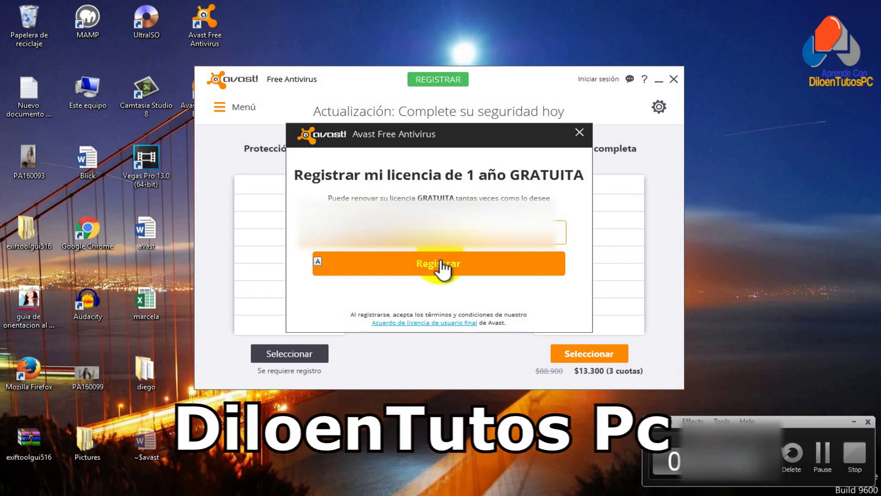
left_click(454, 268)
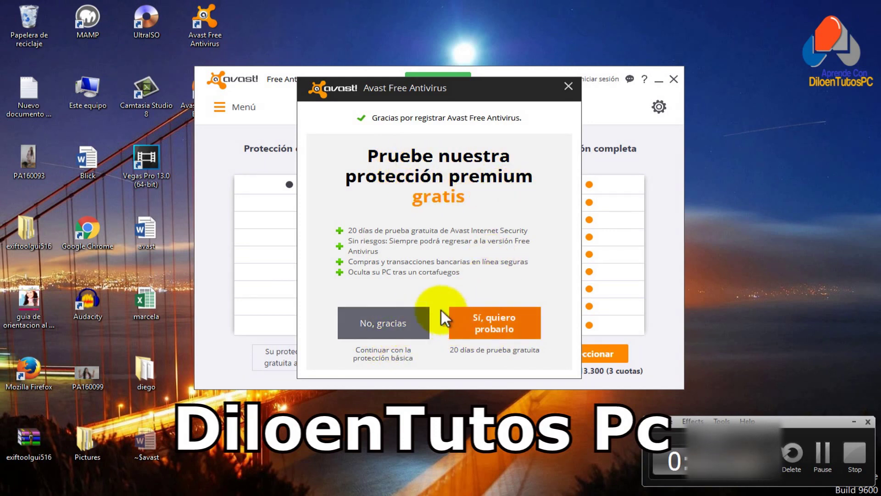
left_click(373, 320)
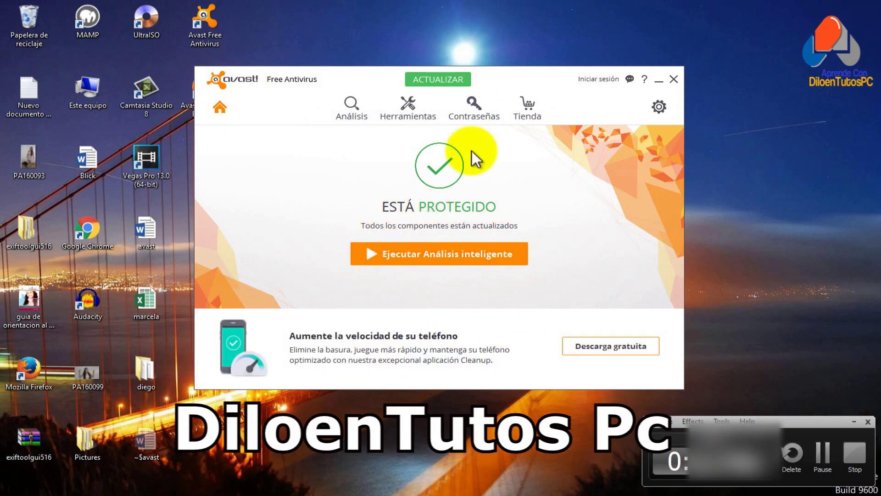
- Look through the antivirus's Análisis, Herramientas, Contraseñas and Tienda sections, and return to the home screen
left_click(360, 112)
left_click(409, 112)
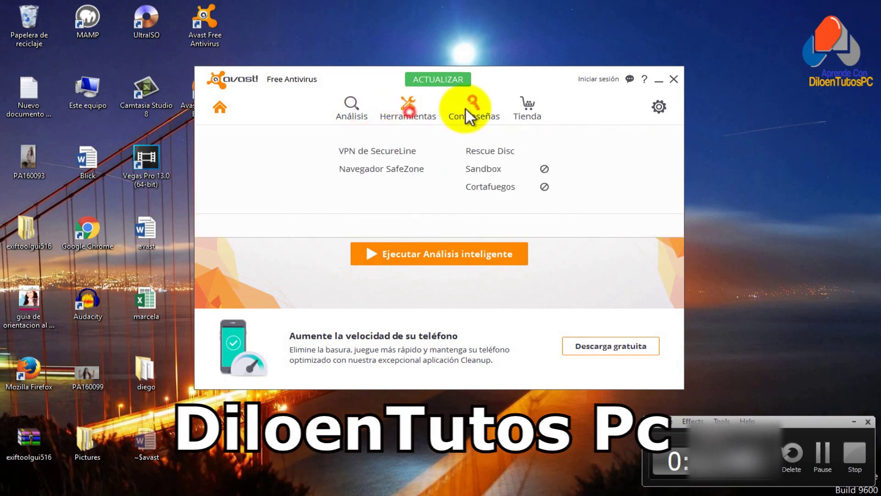
left_click(473, 109)
left_click(534, 112)
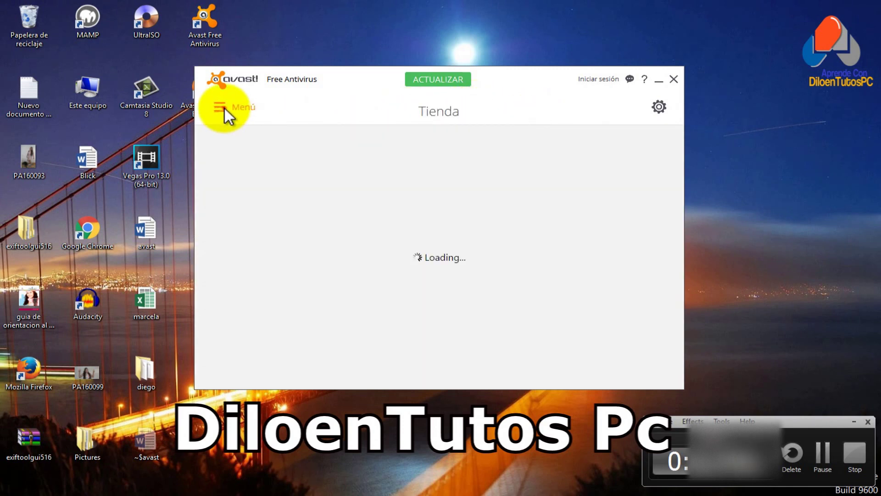
left_click(225, 108)
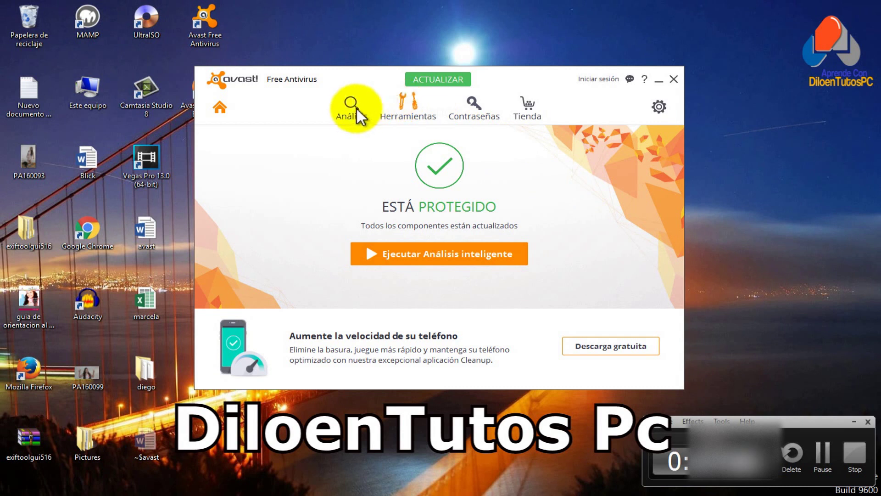
left_click(565, 280)
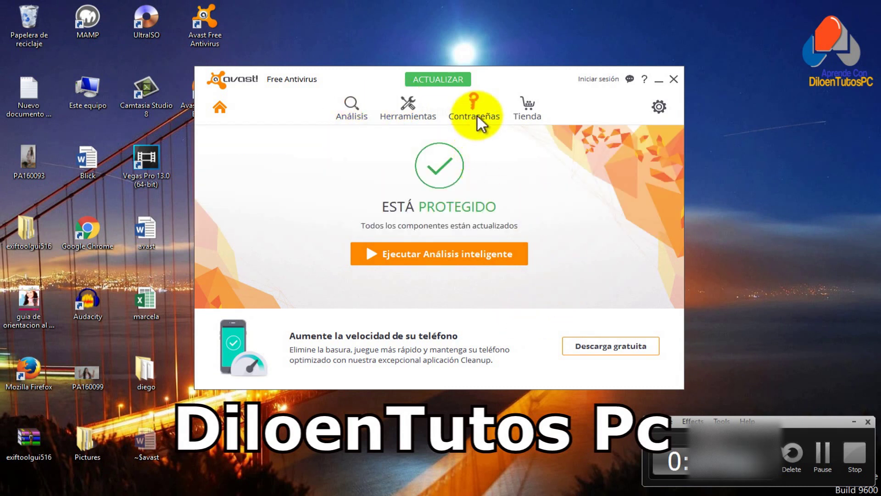
left_click(404, 105)
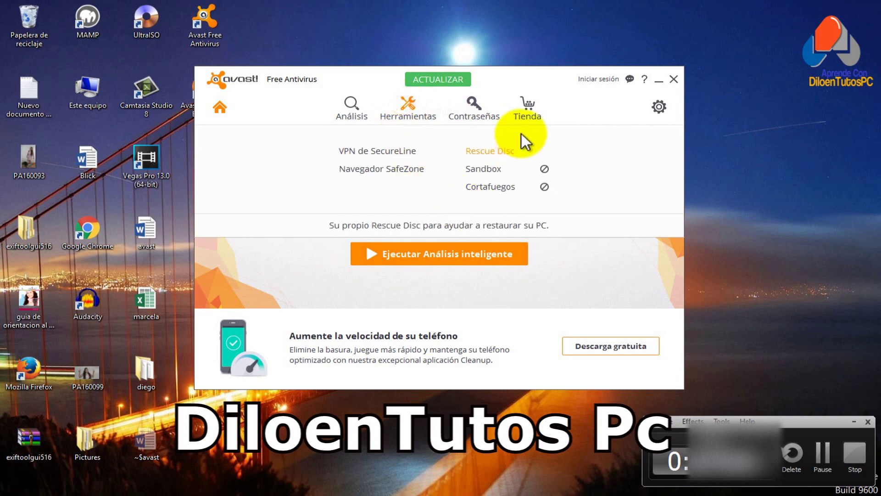
left_click(527, 106)
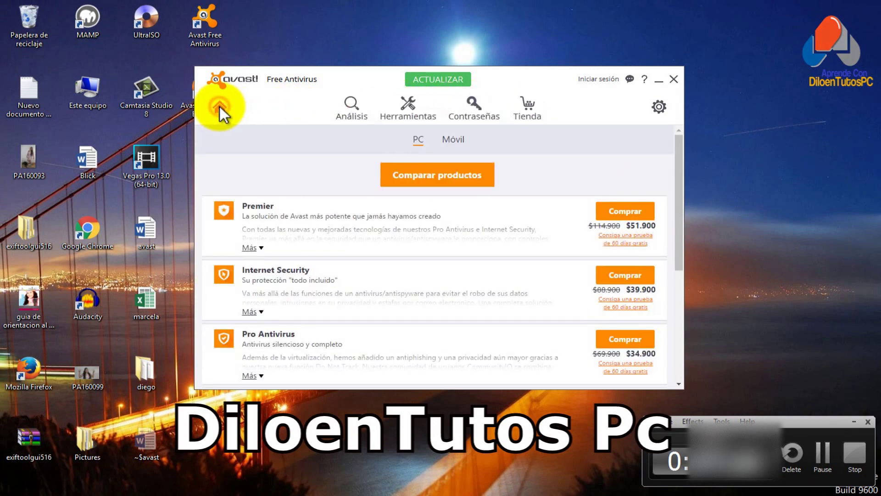
left_click(219, 107)
left_click_drag(520, 83, 536, 76)
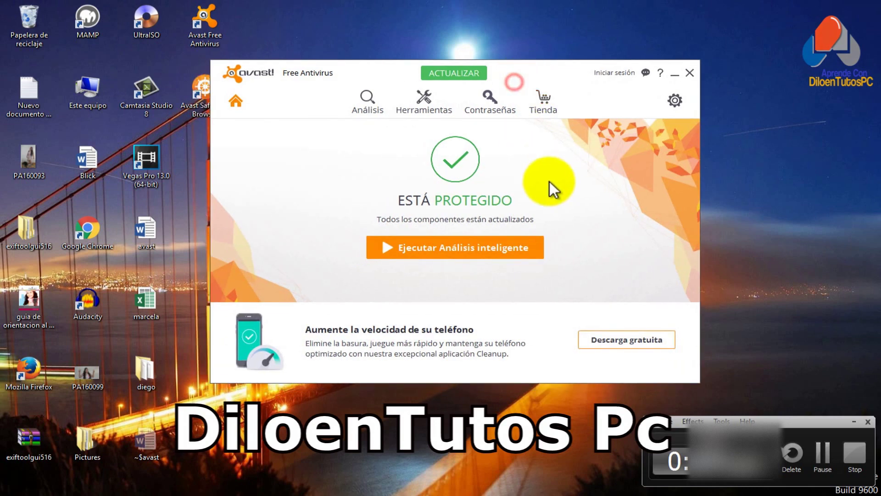
- Open the antivirus settings and review the subscription details under Registro, including the registration status and expiry date
left_click(676, 100)
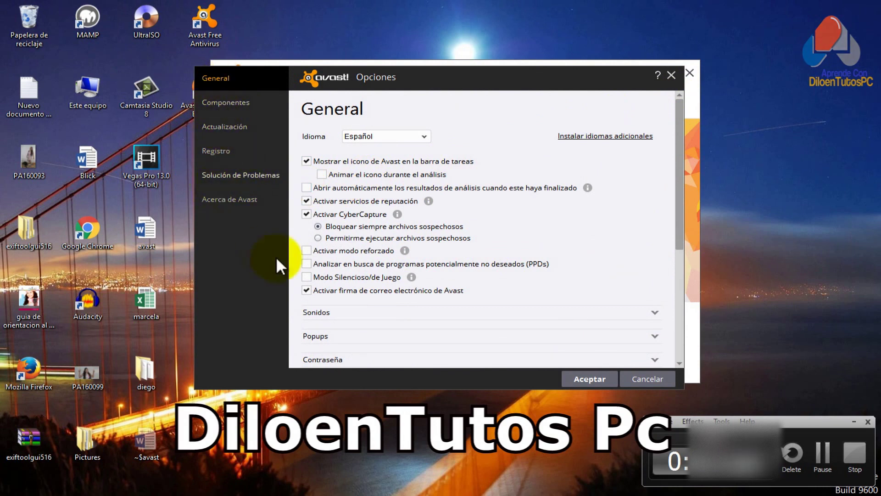
left_click(212, 152)
left_click_drag(676, 151, 678, 196)
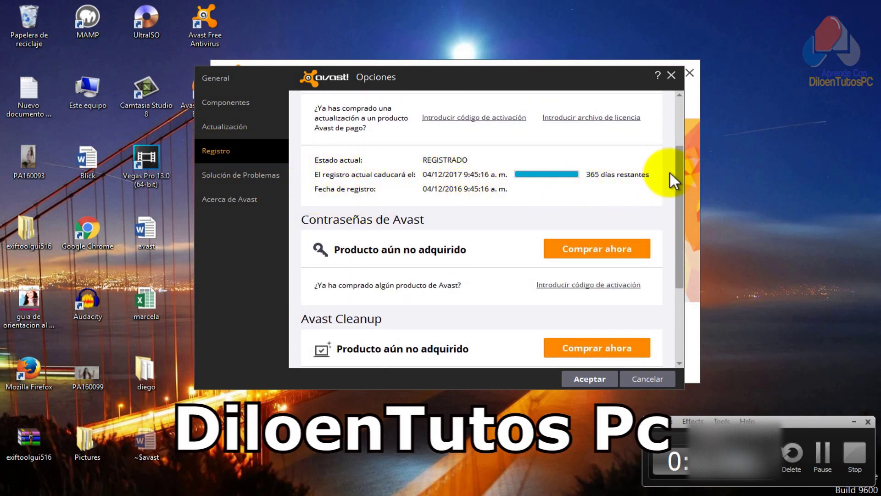
left_click_drag(681, 175, 676, 112)
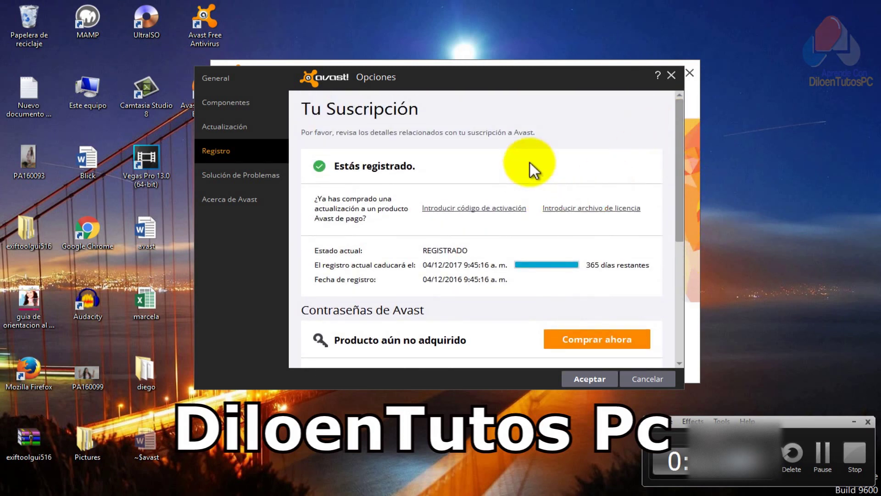